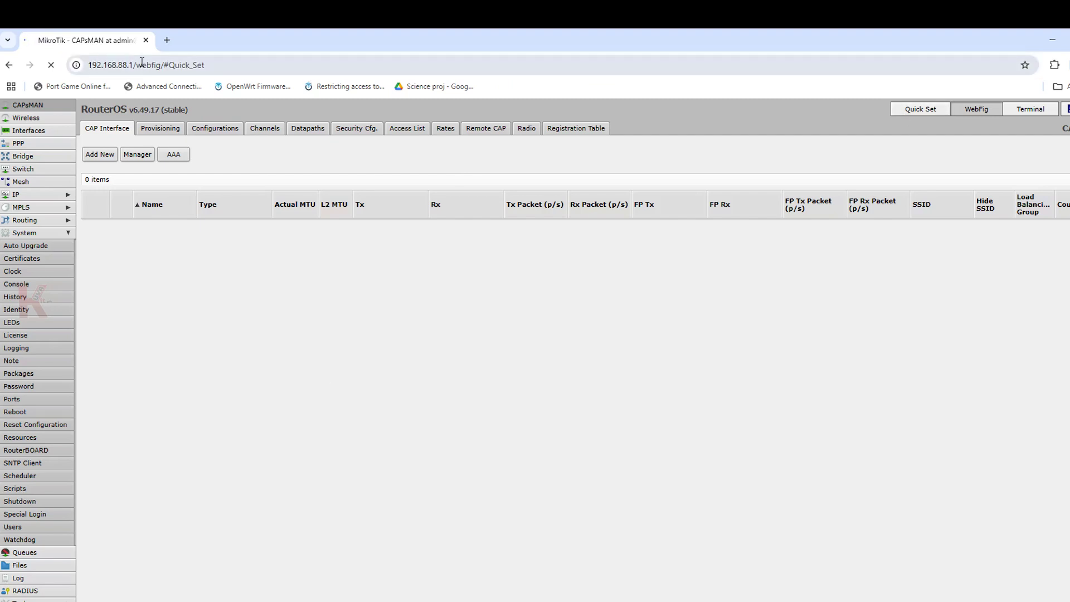
# Try to open the router's web page at 192.168.88.1 in the browser
pyautogui.press('BackSpace')
pyautogui.press('Return')
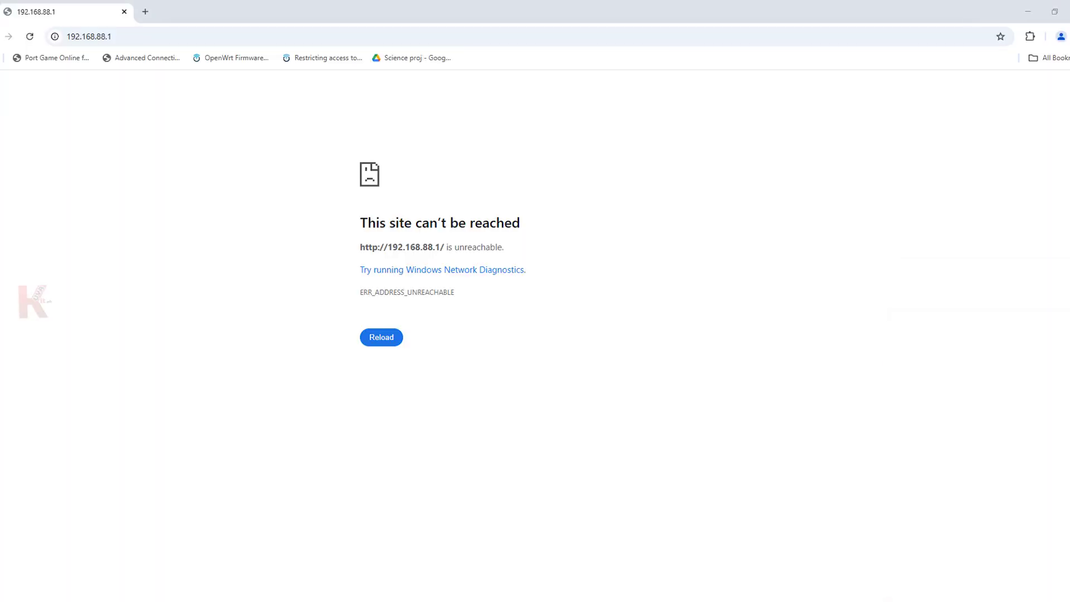
# Find MikroTik's software download page with the term winbox and show the Windows download options for WinBox 3.41
pyautogui.click(274, 37)
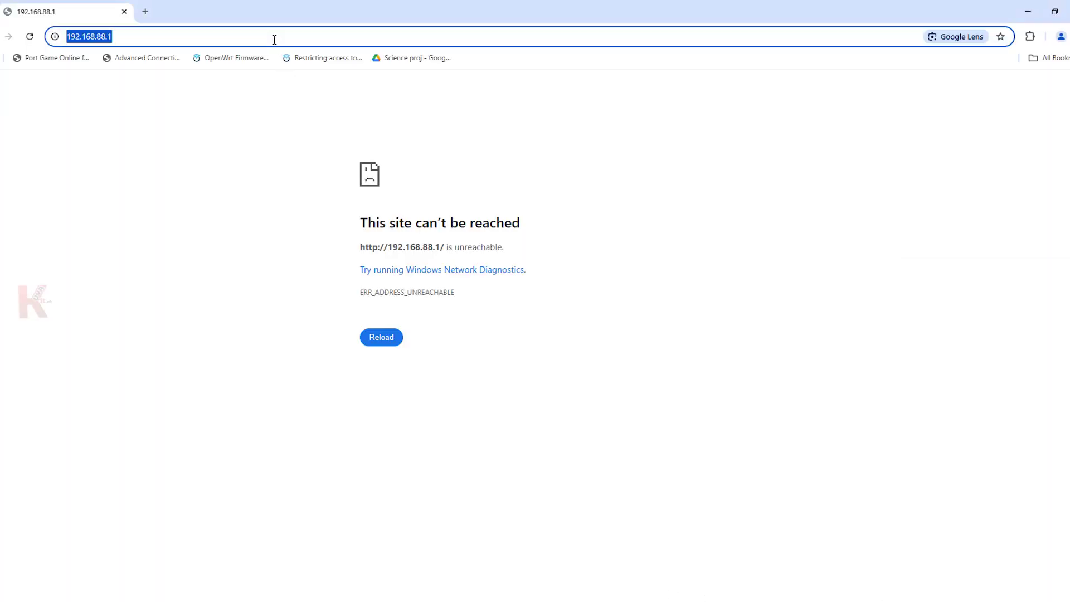
pyautogui.write('winbox')
pyautogui.press('Return')
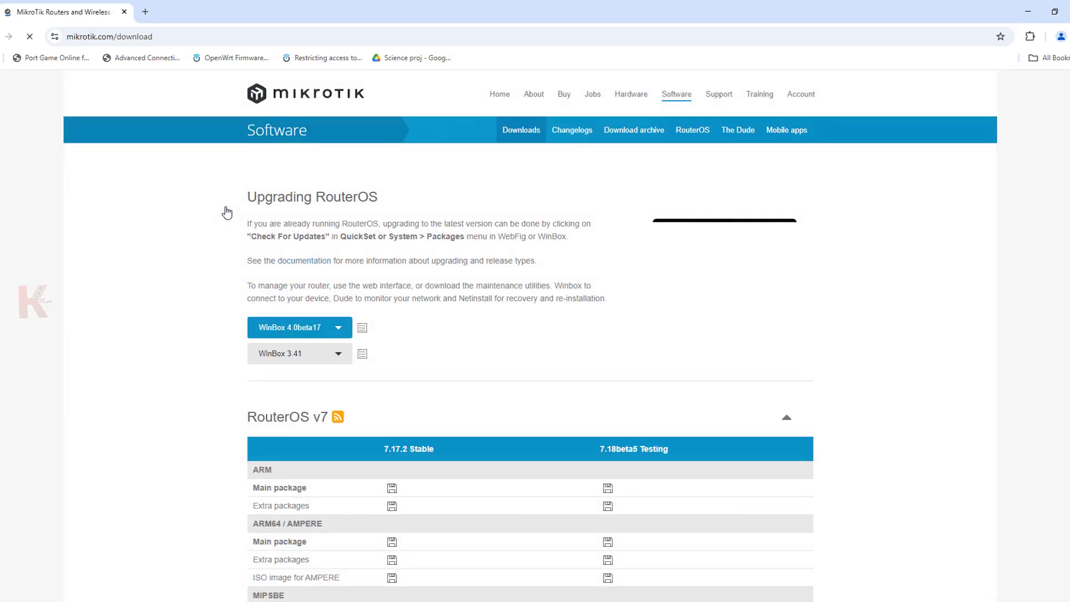
pyautogui.click(338, 354)
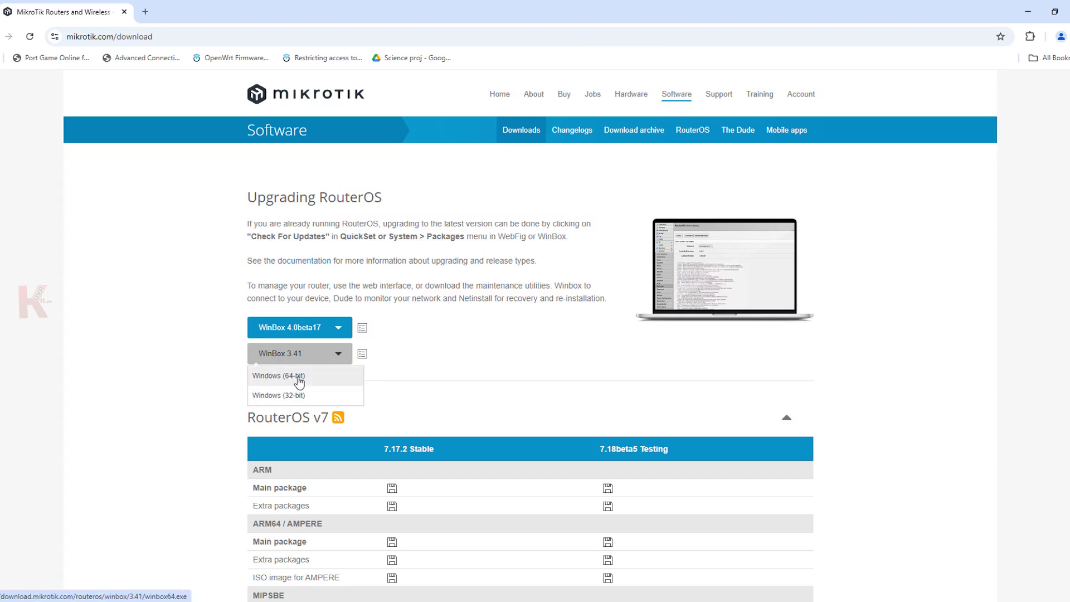
pyautogui.click(309, 394)
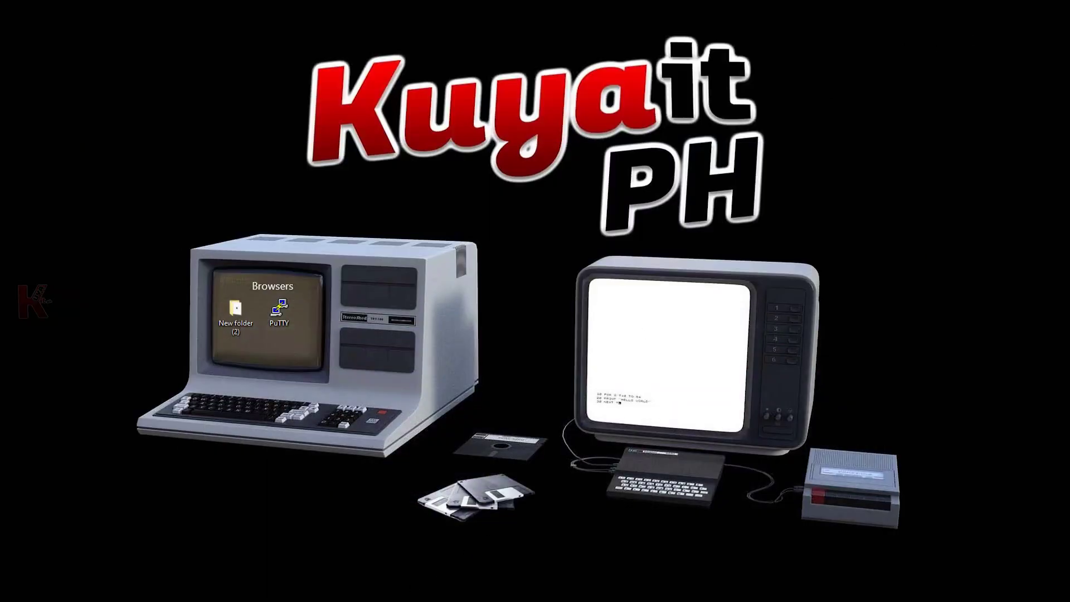
# Switch to File Explorer and open the properties of This PC to check the Windows system type
pyautogui.click(454, 562)
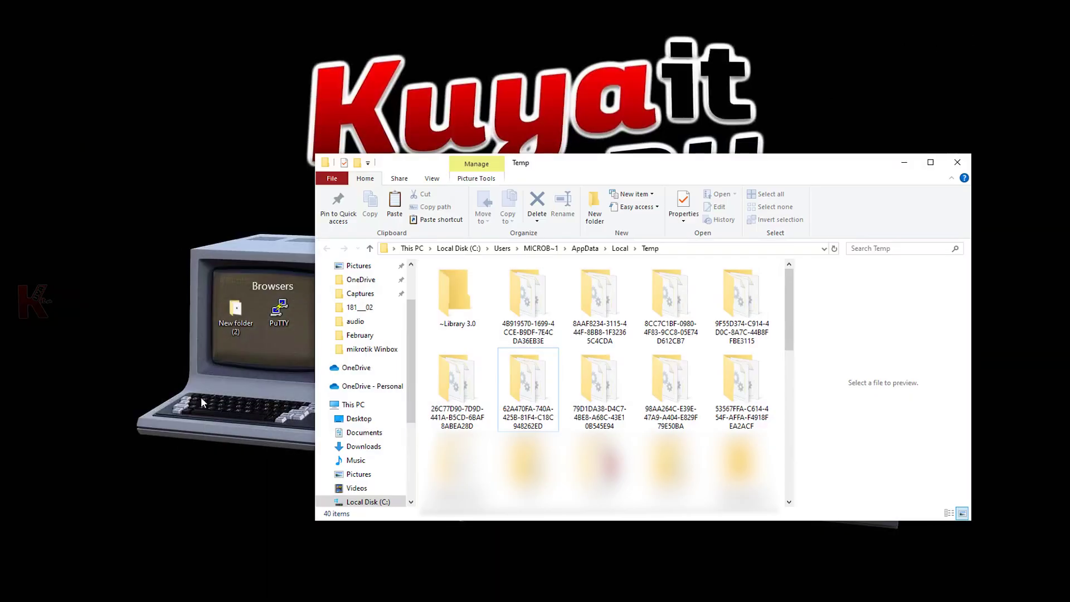
pyautogui.rightClick(367, 409)
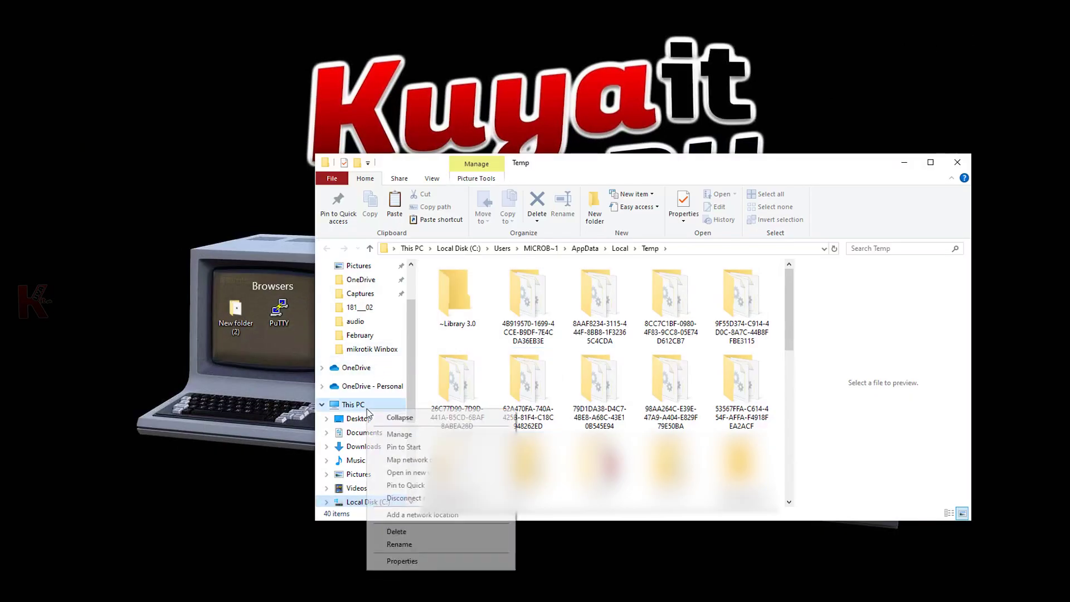
pyautogui.click(394, 564)
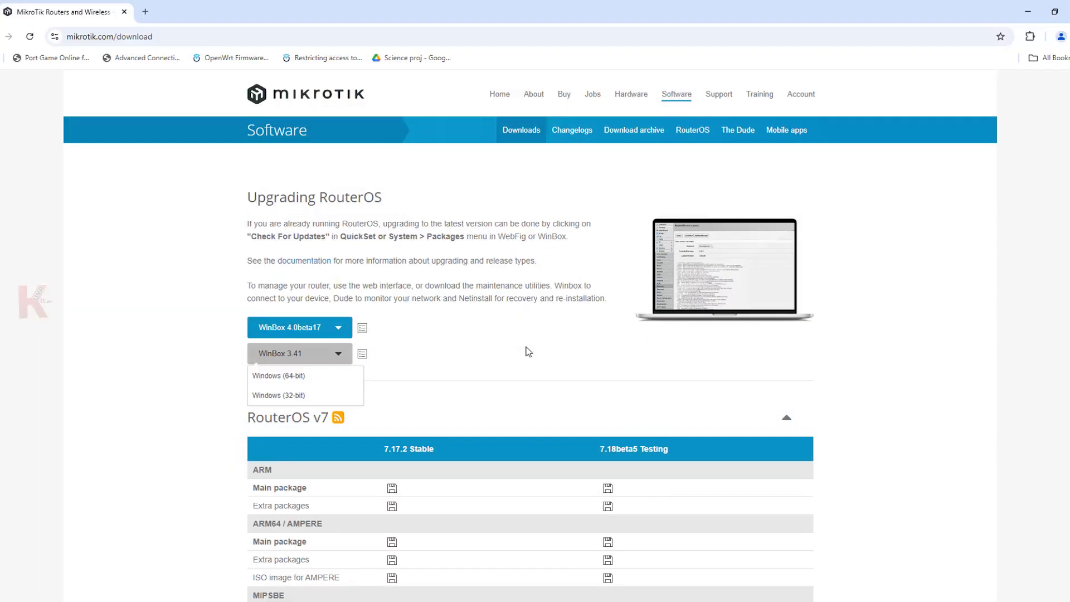
# Download the 64-bit Windows version of WinBox 3.41, launch it maximized, and allow it through the firewall on private networks
pyautogui.click(301, 376)
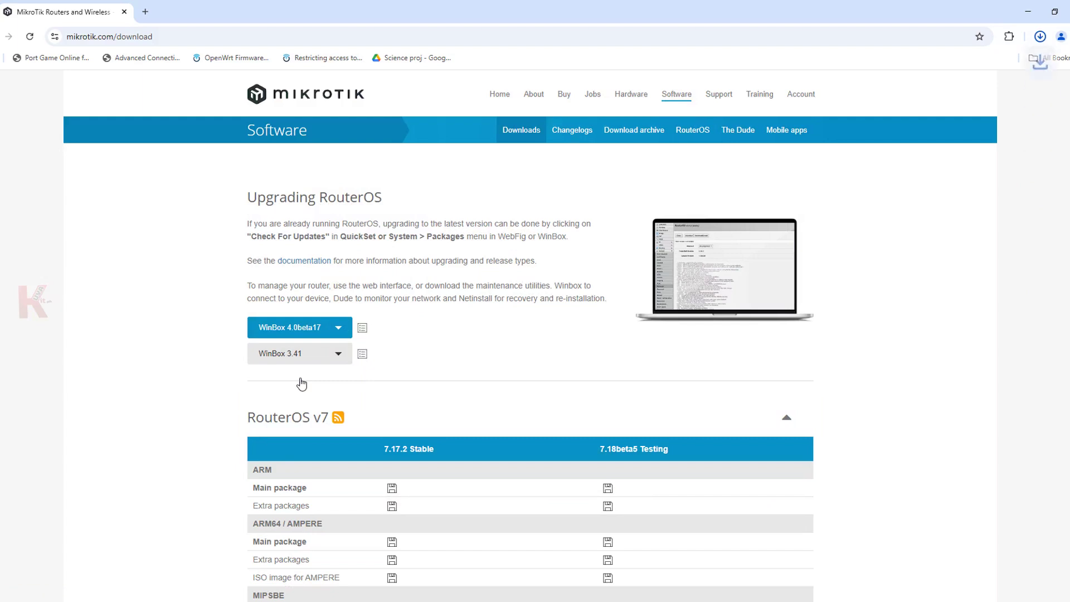
pyautogui.click(1040, 36)
pyautogui.click(929, 86)
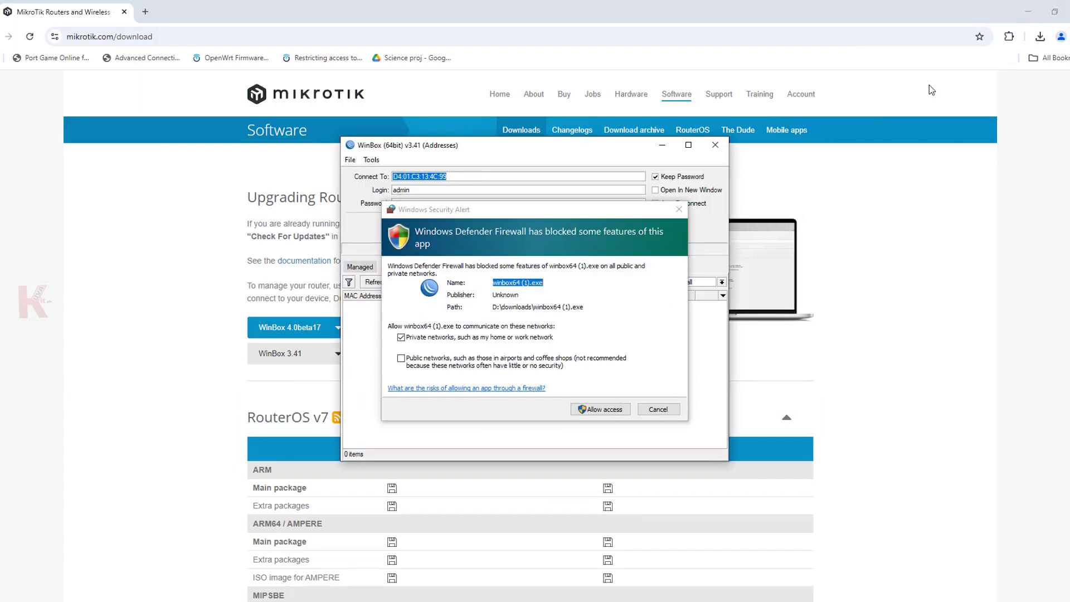
pyautogui.click(599, 408)
pyautogui.click(688, 145)
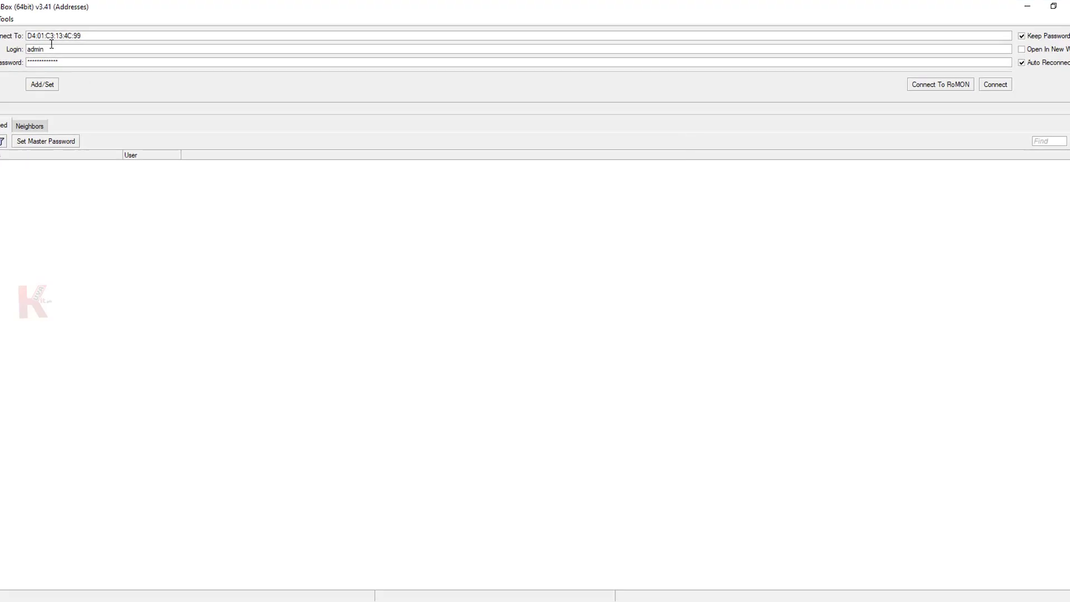
# Refresh the list of neighboring devices and select the RB941-2nD router as the connection target
pyautogui.click(47, 130)
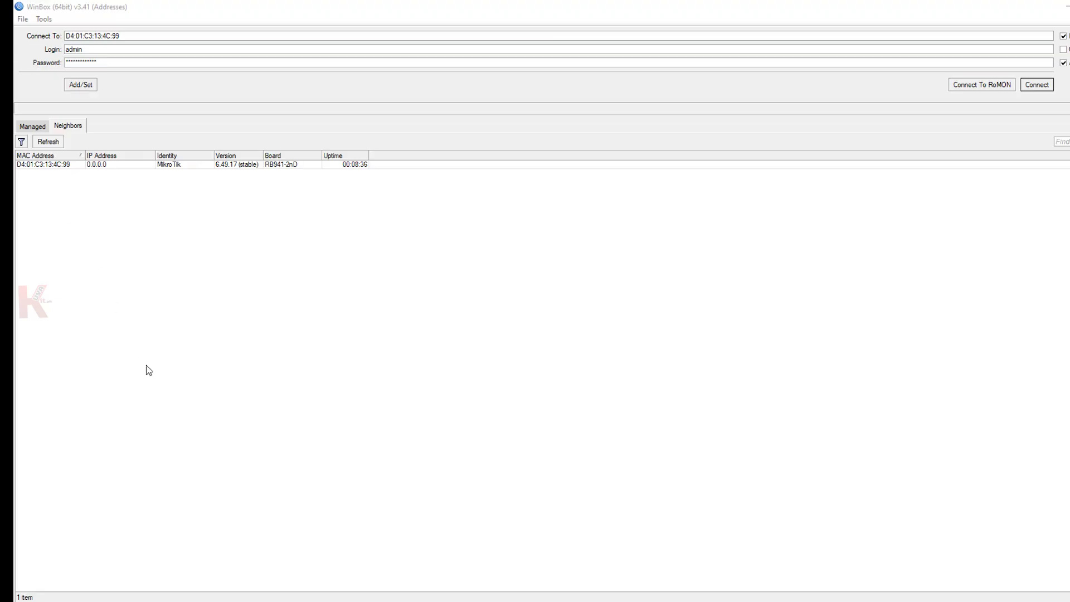
pyautogui.click(62, 160)
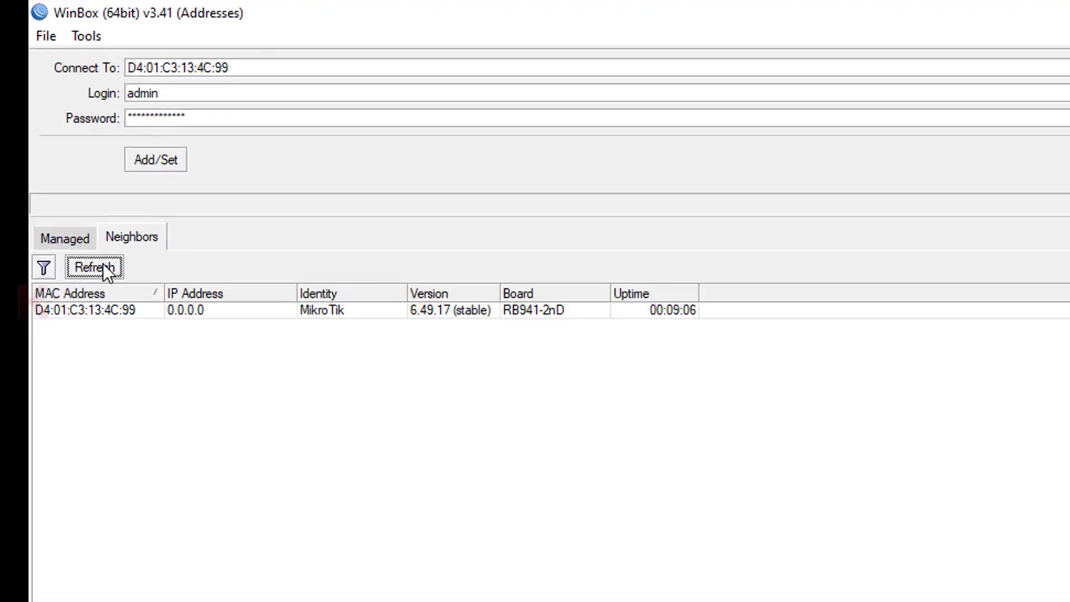
pyautogui.click(106, 271)
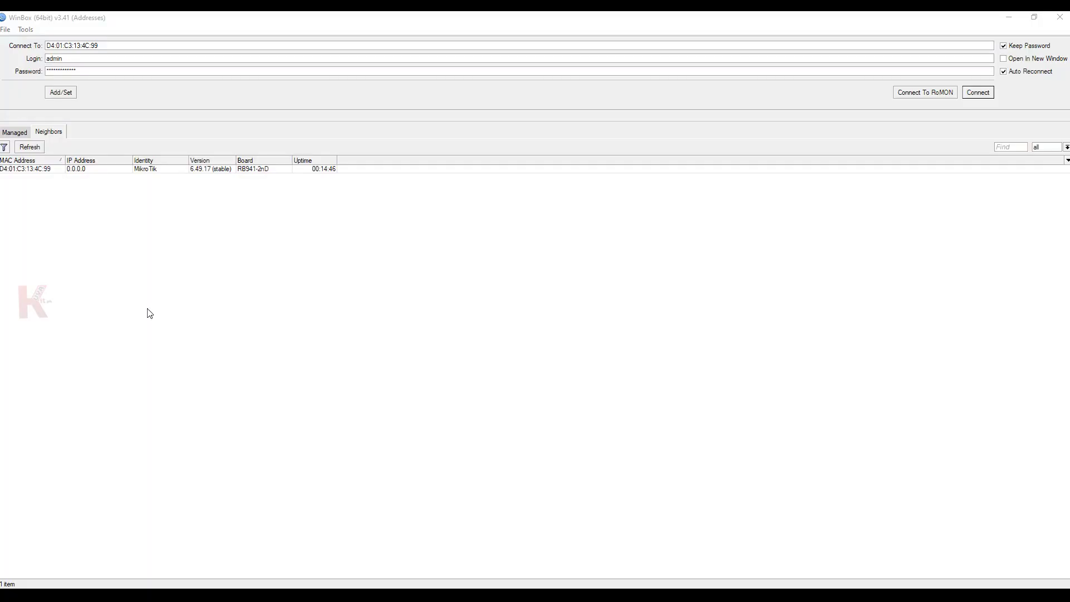
pyautogui.click(28, 170)
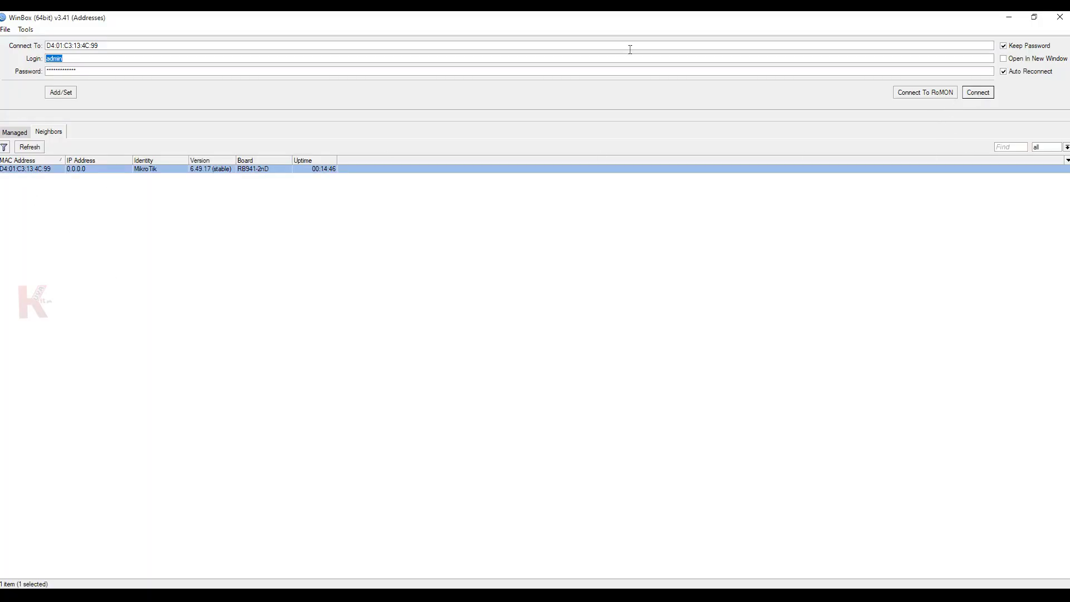
# Replace the saved login password with another account password and try to connect to the router as admin
pyautogui.click(96, 71)
pyautogui.moveTo(97, 72); pyautogui.dragTo(38, 78)
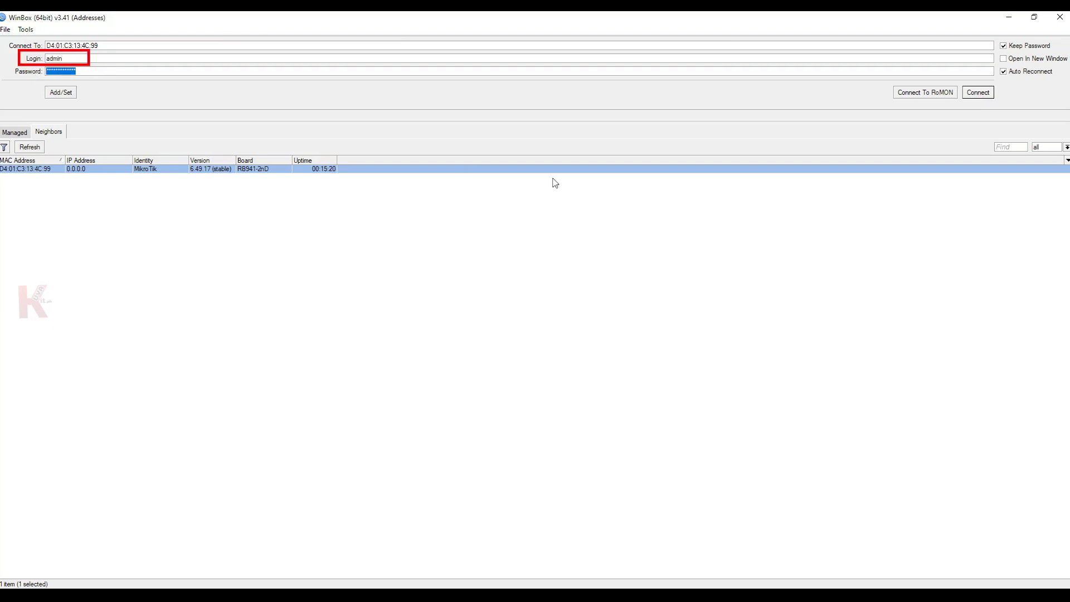
pyautogui.press('BackSpace')
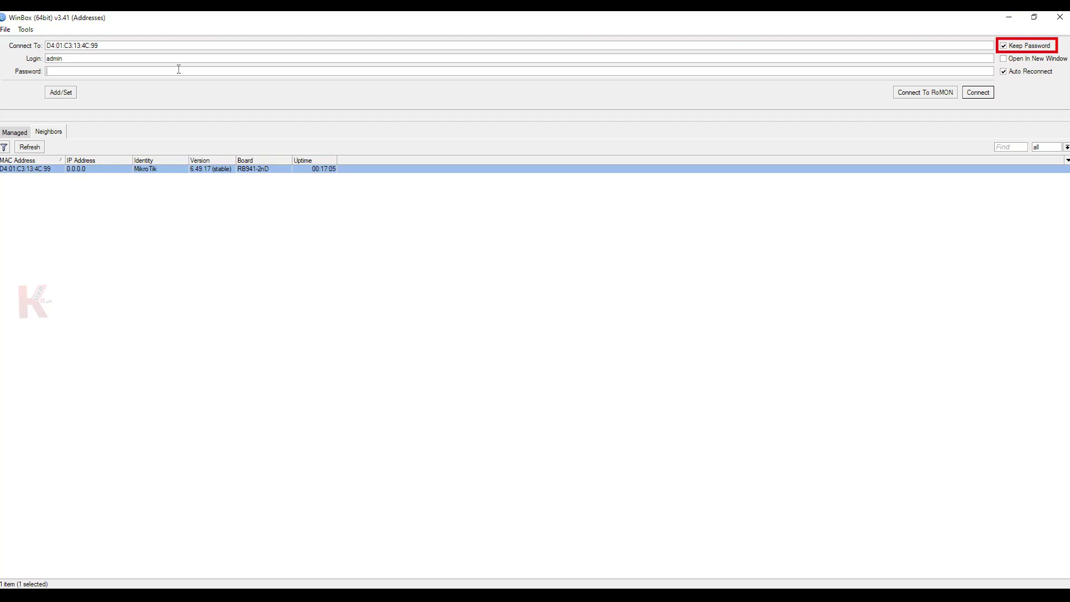
pyautogui.write('***')
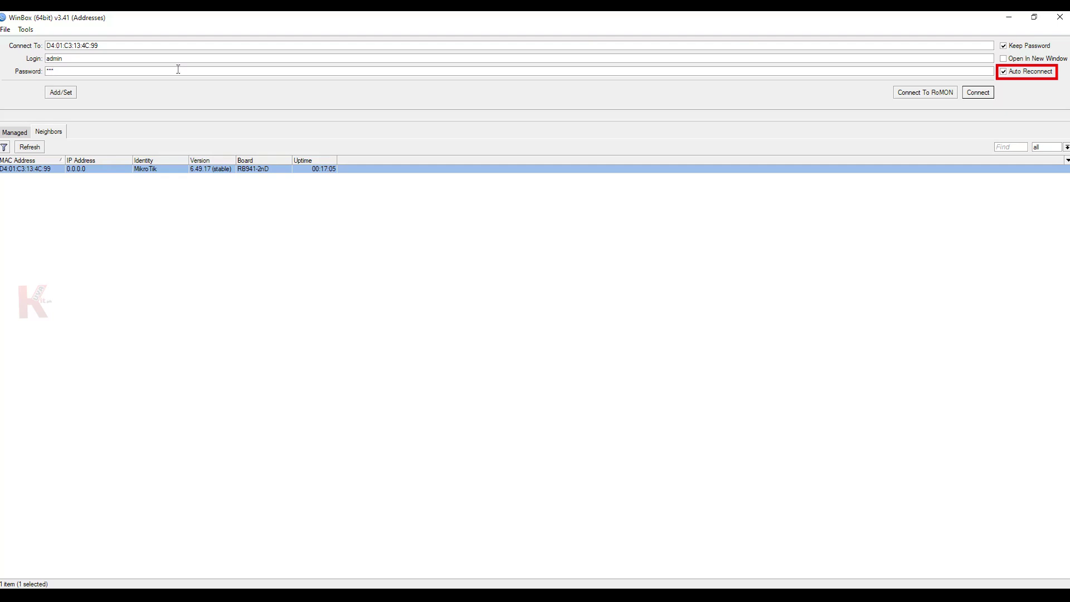
pyautogui.write('***')
pyautogui.click(979, 93)
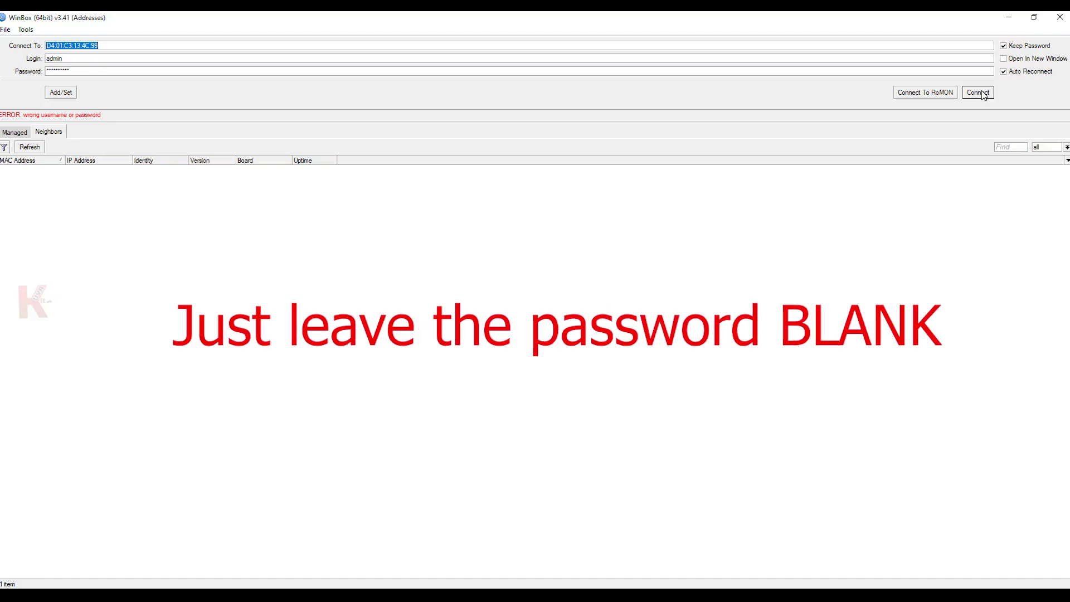
# Reselect the RB941-2nD neighbor and connect to it as admin with a blank password
pyautogui.click(301, 170)
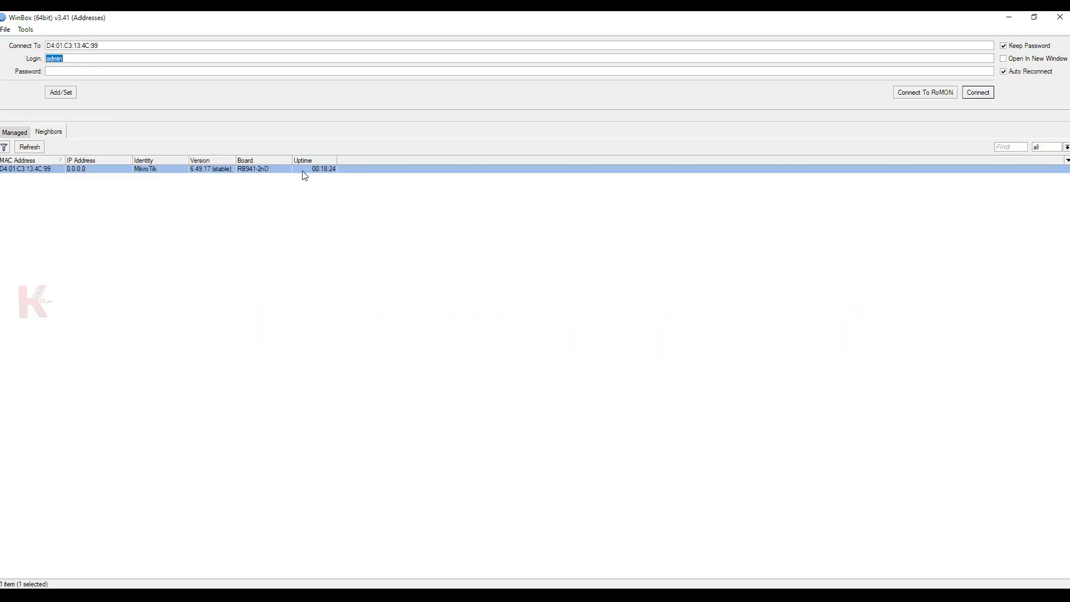
pyautogui.click(978, 93)
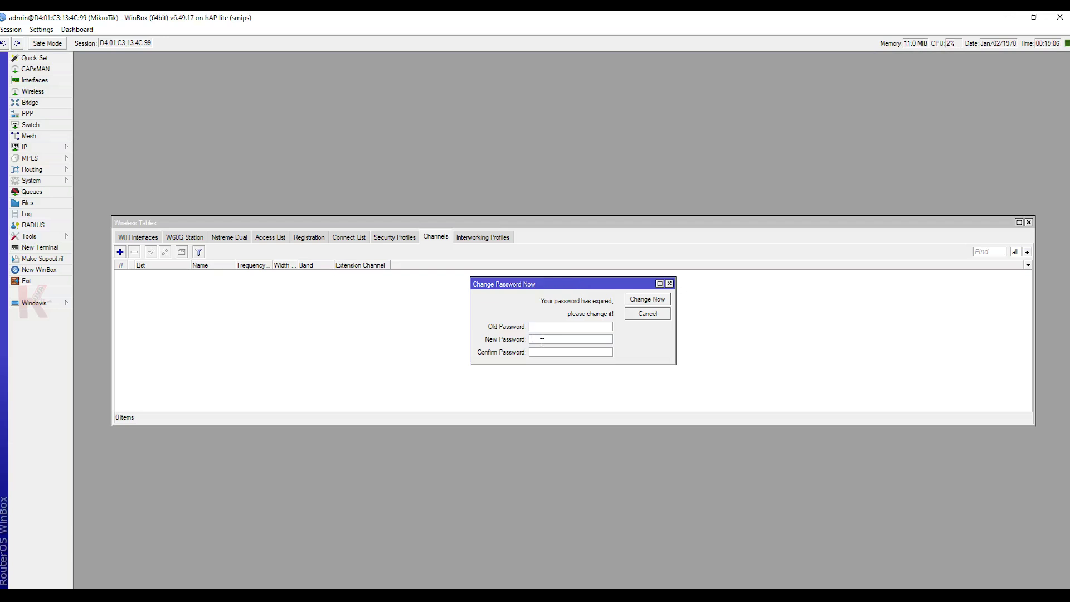
# Enter and confirm a new router password with the old password left blank, apply the change, and clear away the Wireless Tables window
pyautogui.write('***********')
pyautogui.press('Tab')
pyautogui.hotkey('ctrl', 'v')
pyautogui.press('Return')
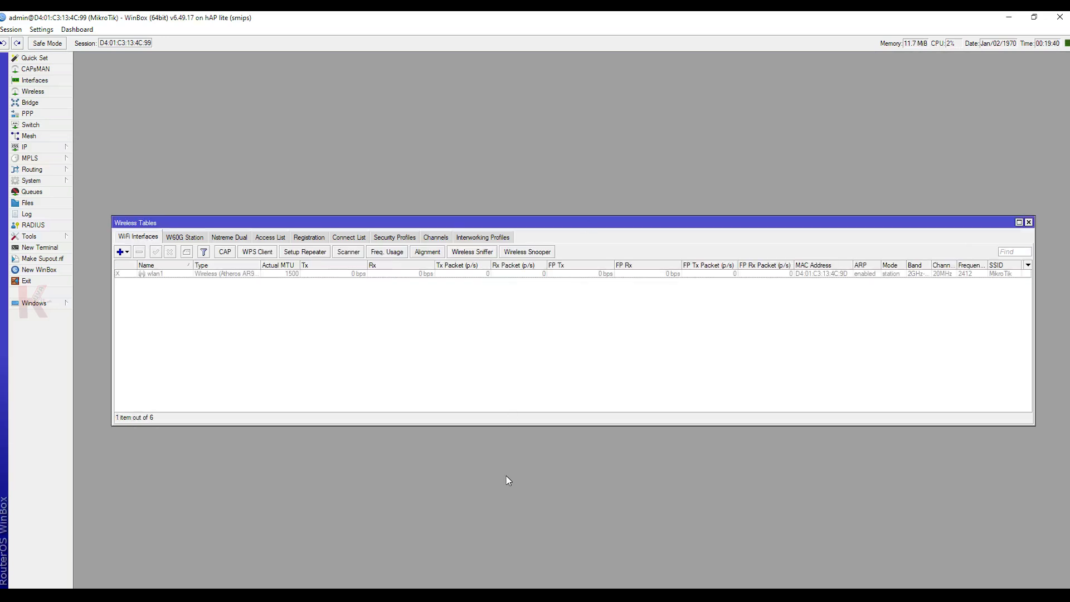
pyautogui.click(1019, 221)
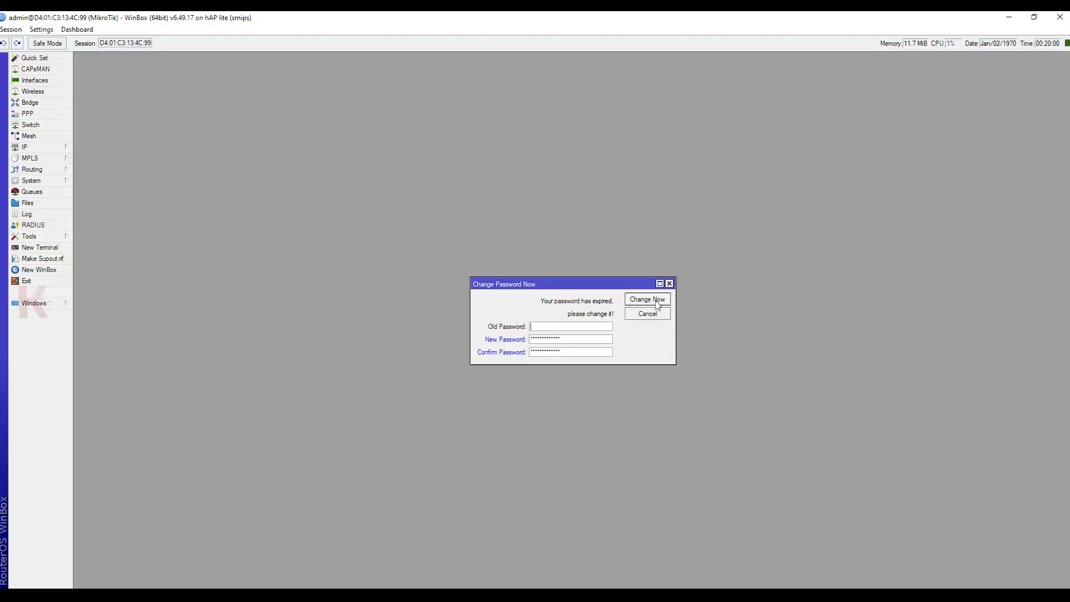
pyautogui.click(656, 301)
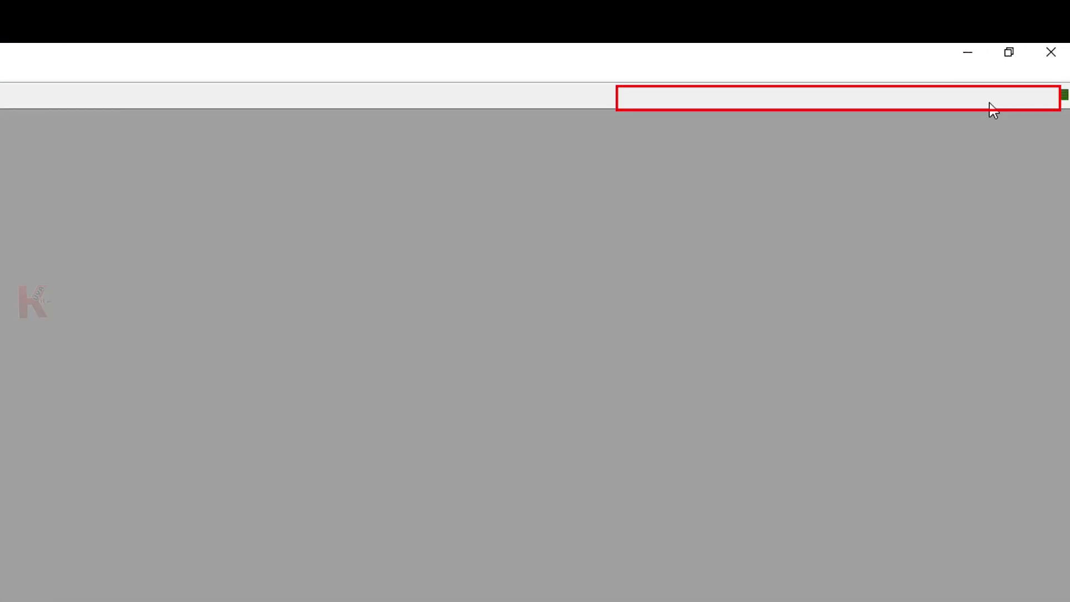
# Add the Time, Date, CPU, Memory and Uptime indicators to the session's status bar
pyautogui.rightClick(177, 92)
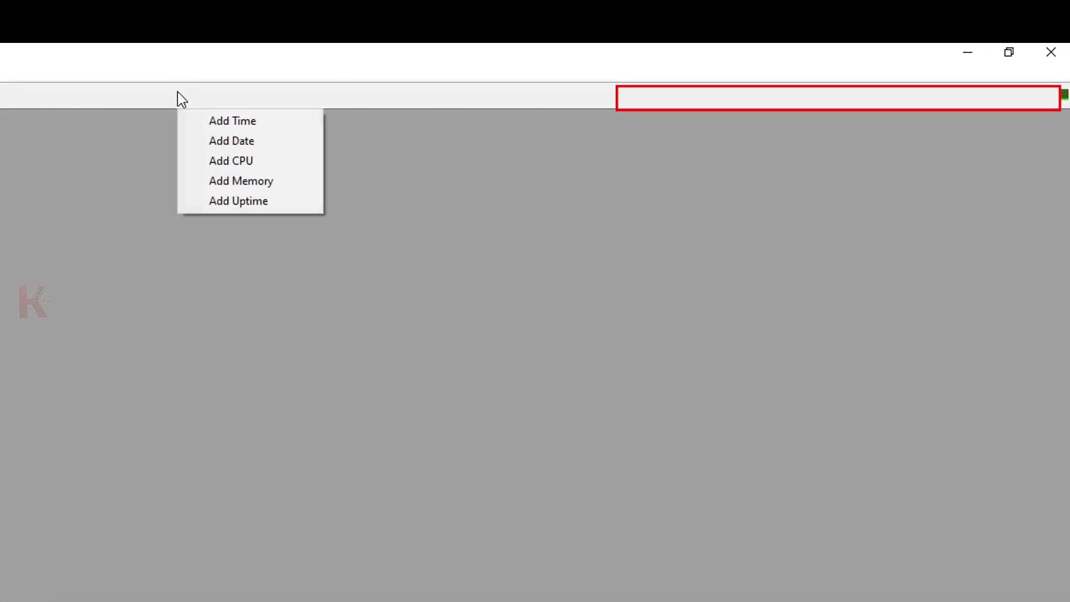
pyautogui.click(212, 119)
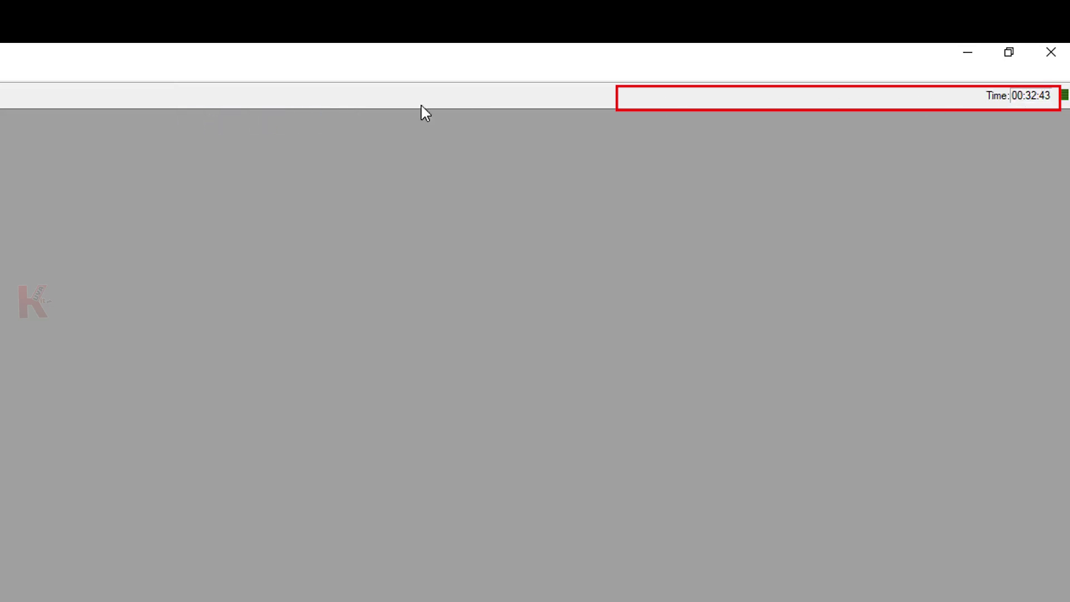
pyautogui.rightClick(213, 96)
pyautogui.click(252, 146)
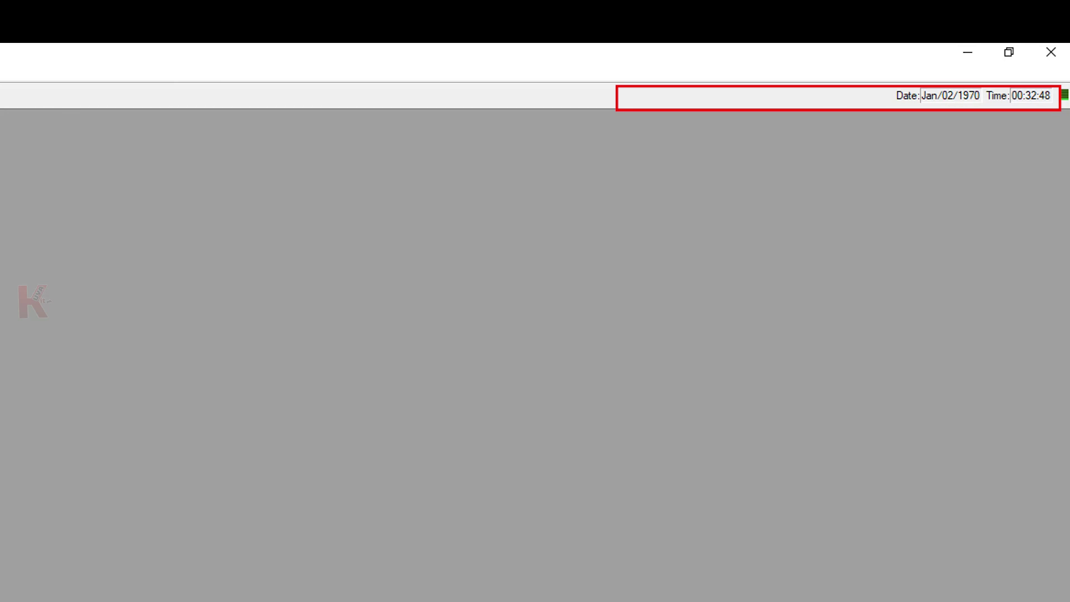
pyautogui.rightClick(3, 96)
pyautogui.click(14, 161)
pyautogui.rightClick(3, 96)
pyautogui.click(7, 184)
pyautogui.rightClick(9, 97)
pyautogui.click(31, 198)
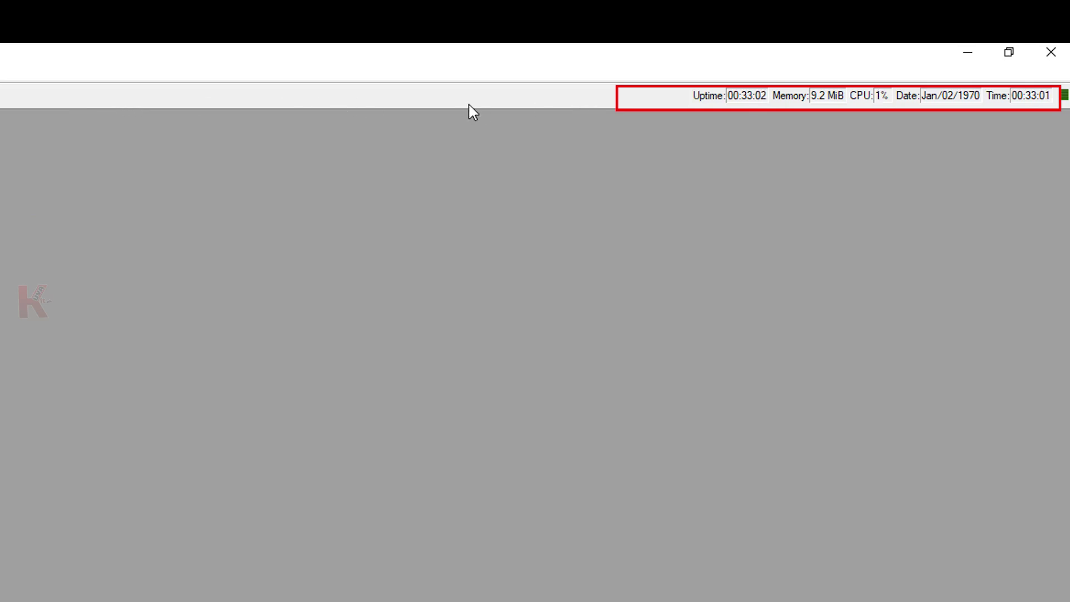
# Remove the Uptime and Memory indicators from the session's status bar
pyautogui.rightClick(565, 103)
pyautogui.rightClick(721, 97)
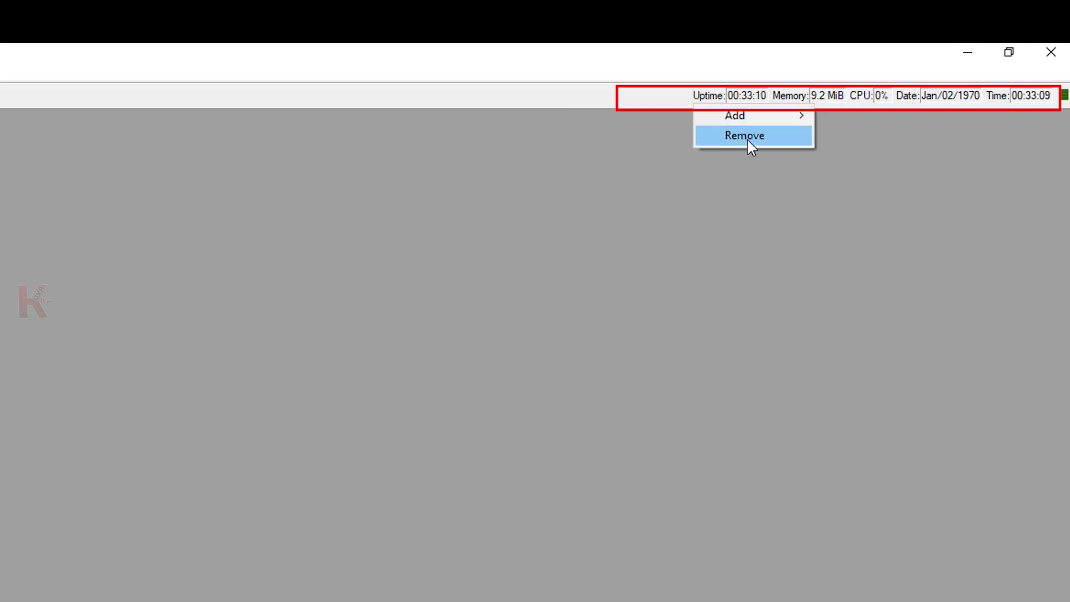
pyautogui.click(747, 136)
pyautogui.rightClick(714, 103)
pyautogui.rightClick(819, 102)
pyautogui.rightClick(819, 102)
pyautogui.click(863, 134)
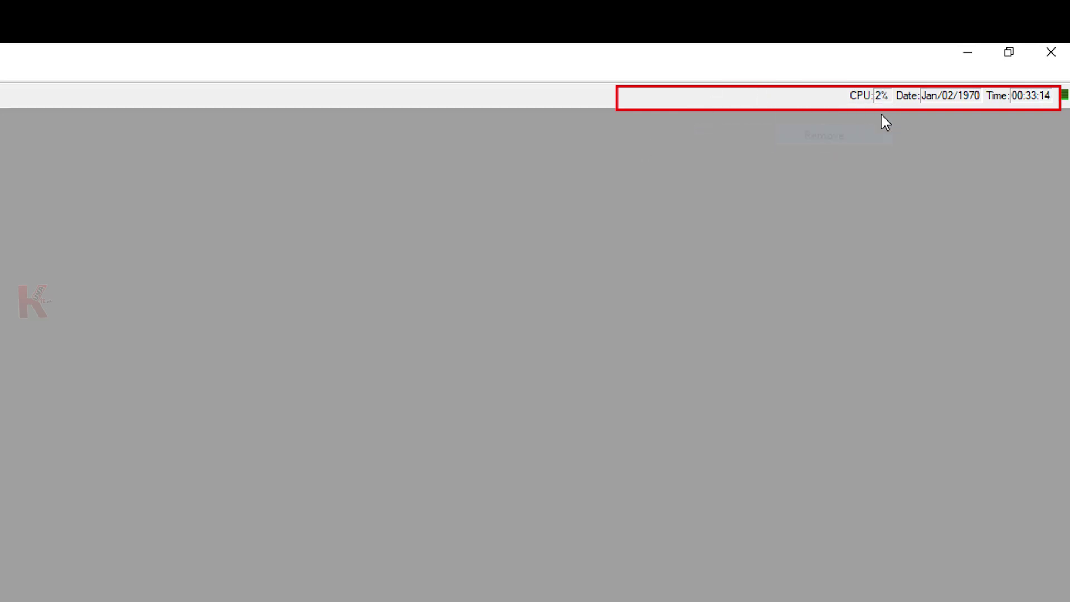